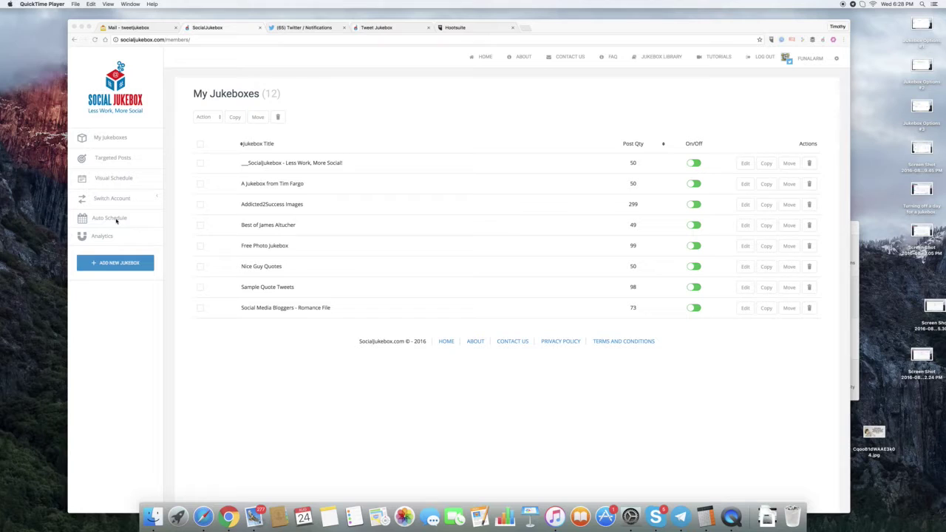
Step: Open the Auto Schedule page and select all jukeboxes and all days of the week
left_click(116, 220)
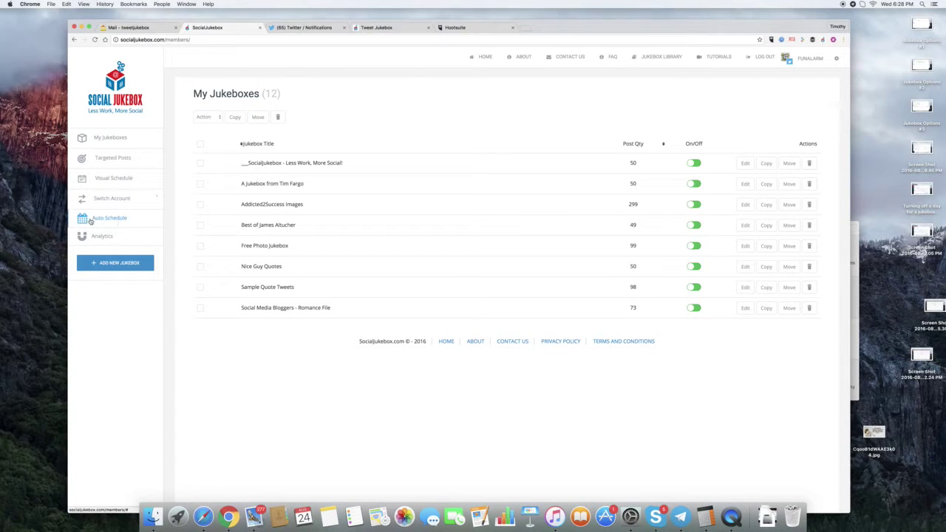
left_click(98, 221)
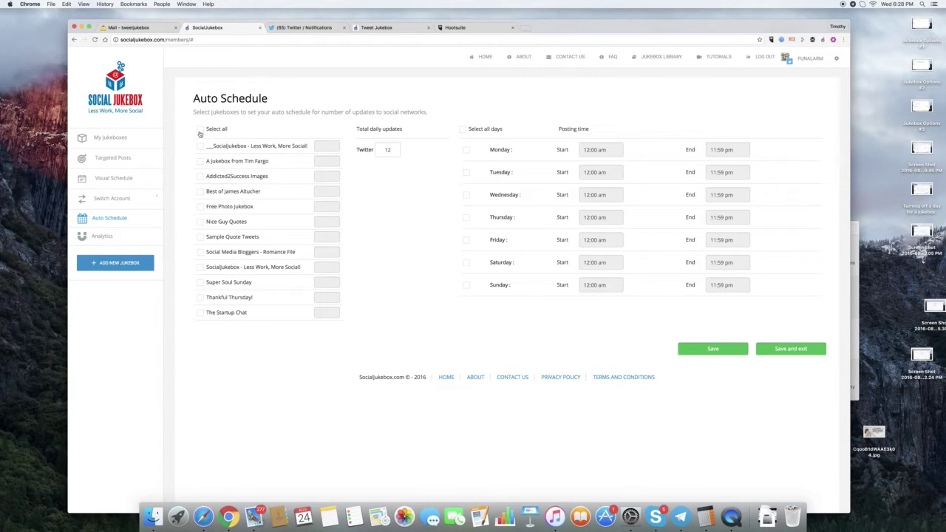
left_click(200, 128)
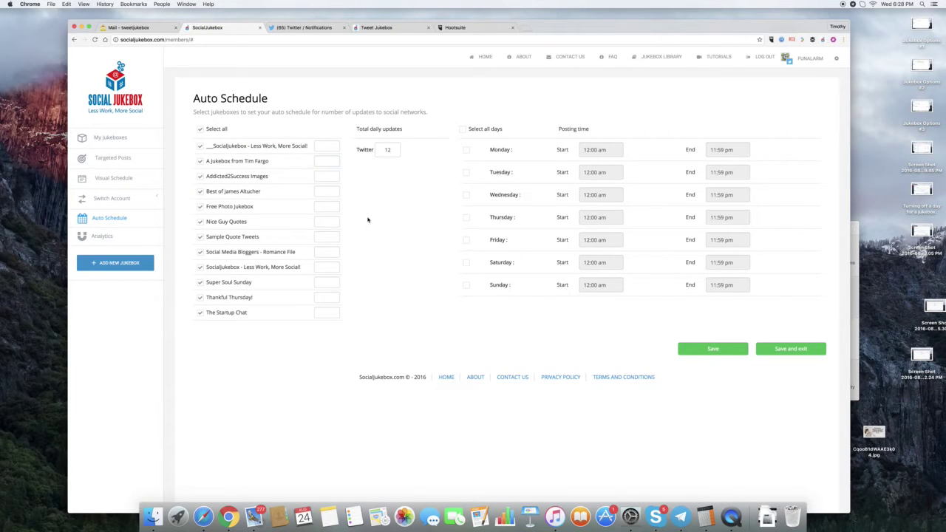
left_click(466, 129)
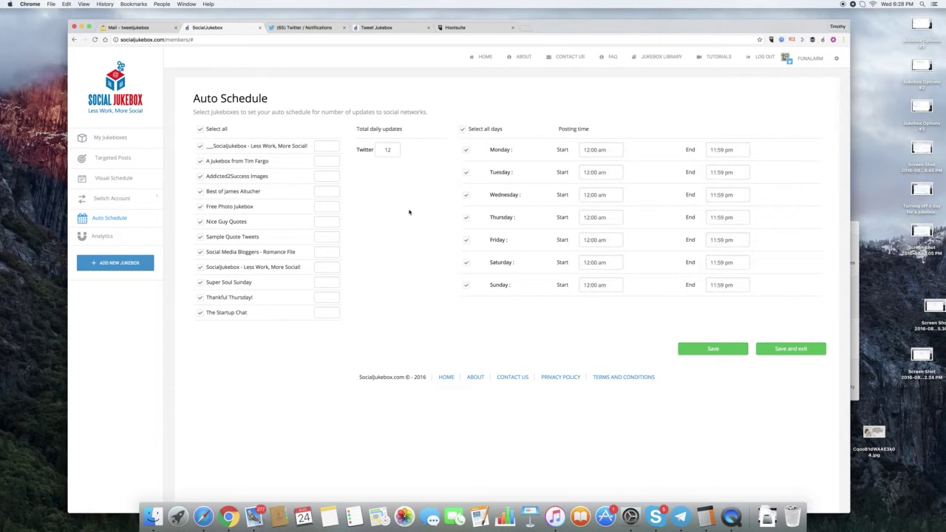
Step: Set the total daily Twitter updates to 24
left_click(390, 149)
key("BackSpace")
type("2")
left_click_drag(392, 150, 376, 146)
type("24")
left_click(378, 231)
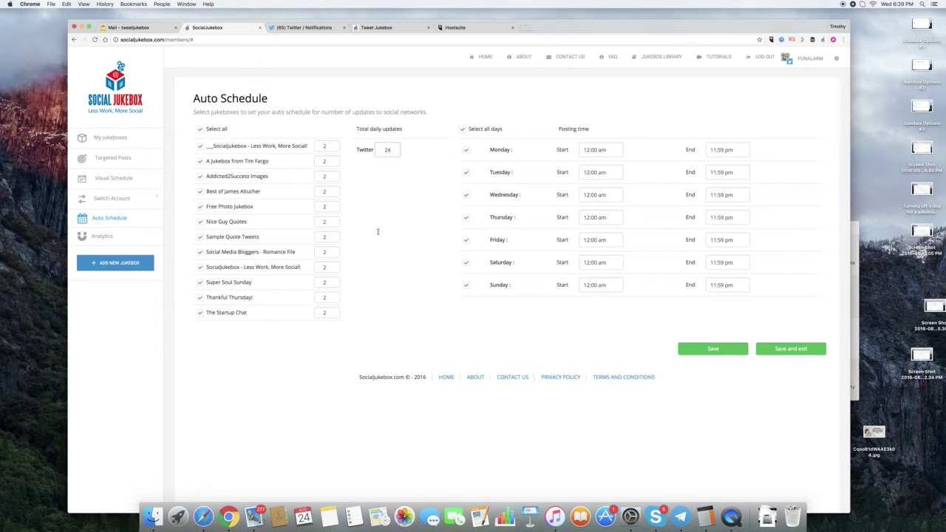
Step: Set the total daily Twitter updates to 36 and save the auto schedule
double_click(387, 149)
type("3")
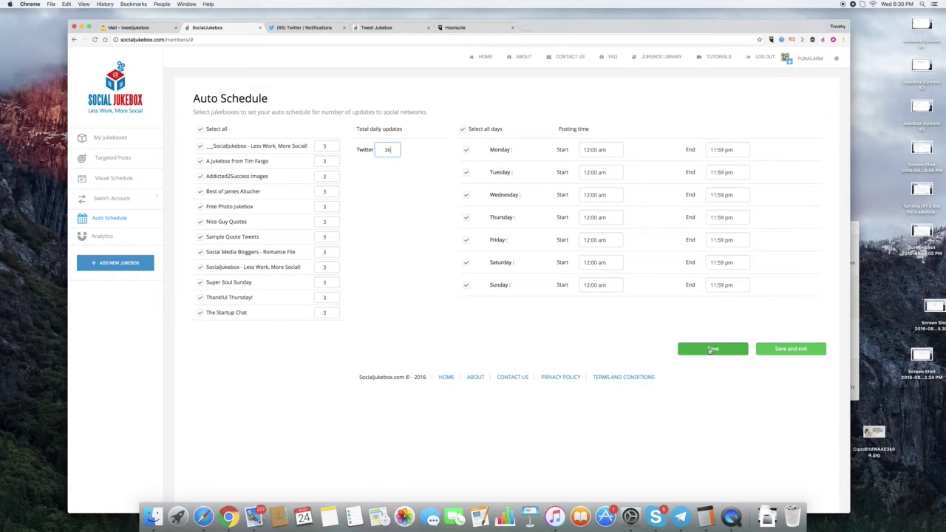
left_click(711, 350)
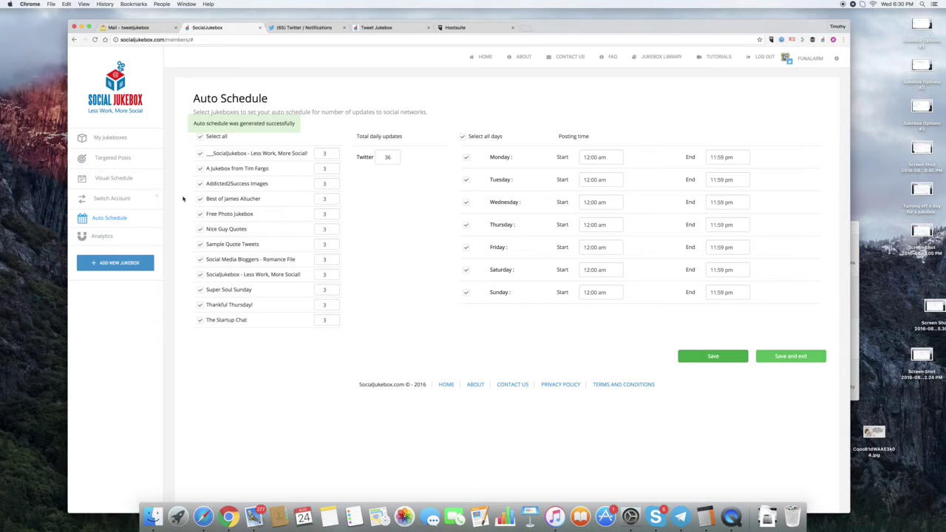
Step: Review each jukebox's update times for every weekday in the Visual Schedule
left_click(121, 181)
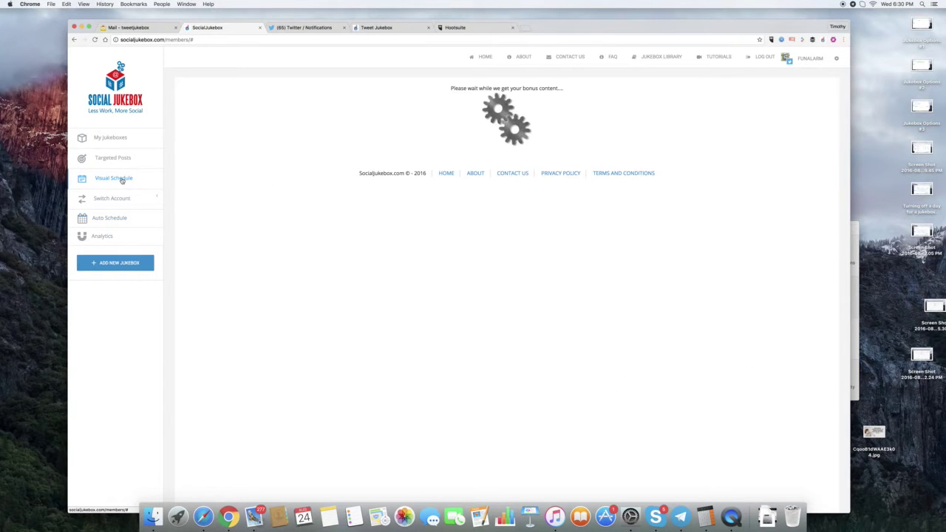
scroll(315, 223, "down", 10)
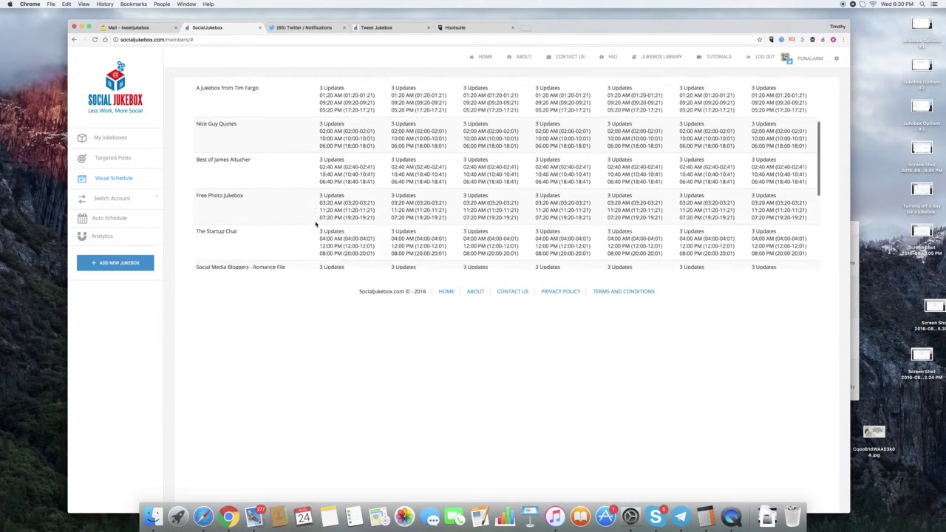
scroll(316, 224, "up", 5)
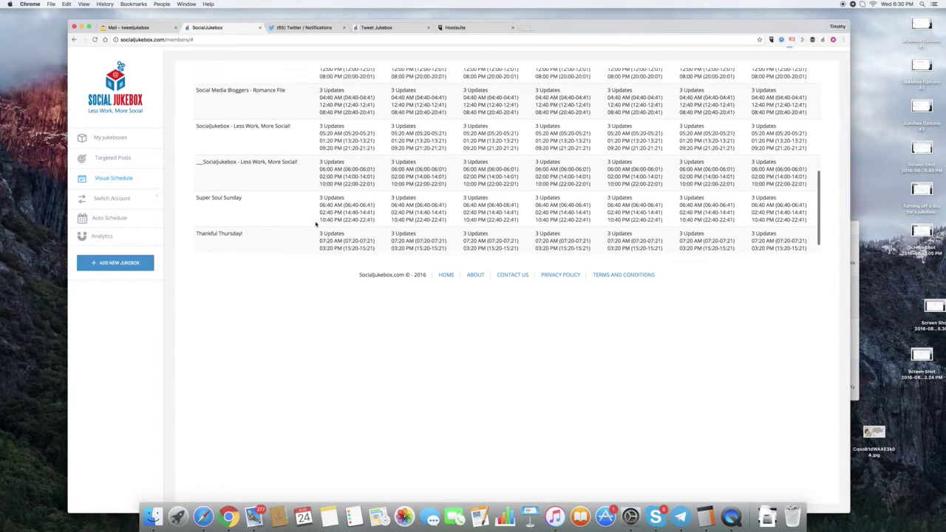
scroll(316, 224, "up", 10)
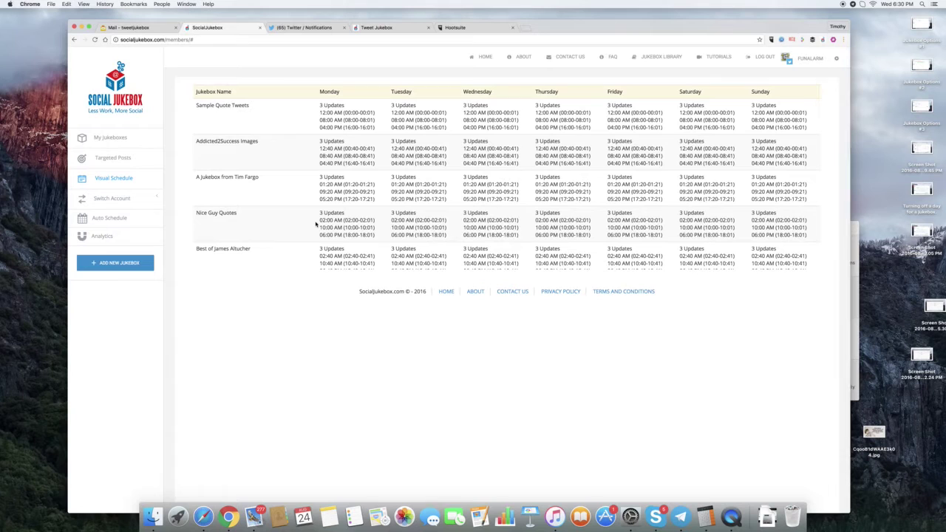
scroll(315, 224, "down", 2)
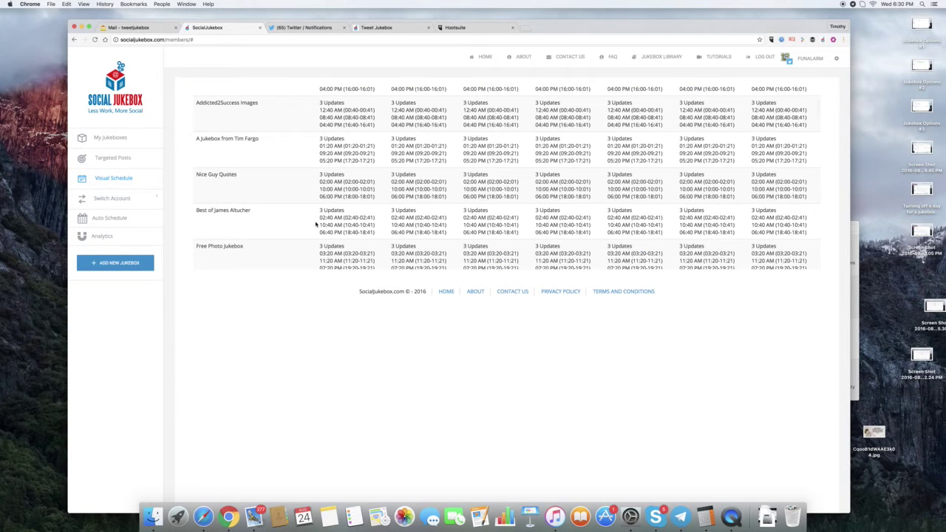
scroll(316, 224, "down", 5)
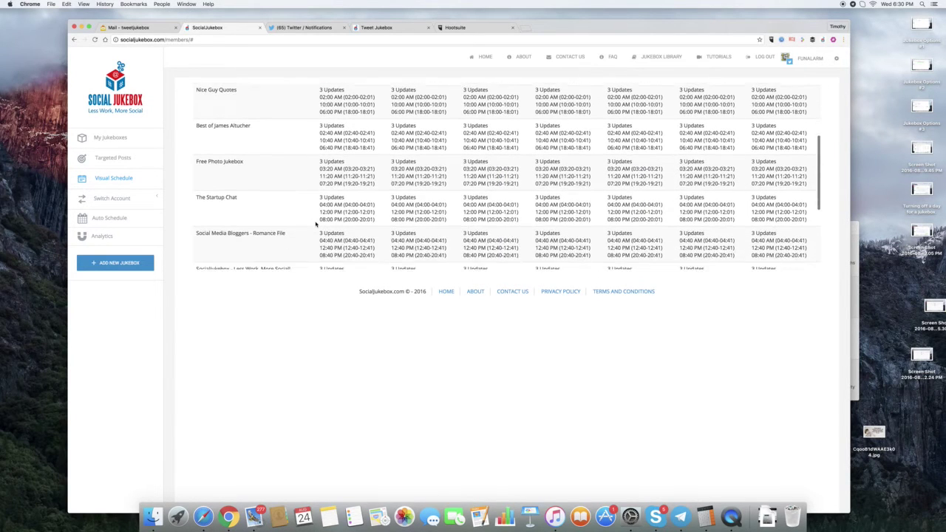
scroll(315, 223, "down", 3)
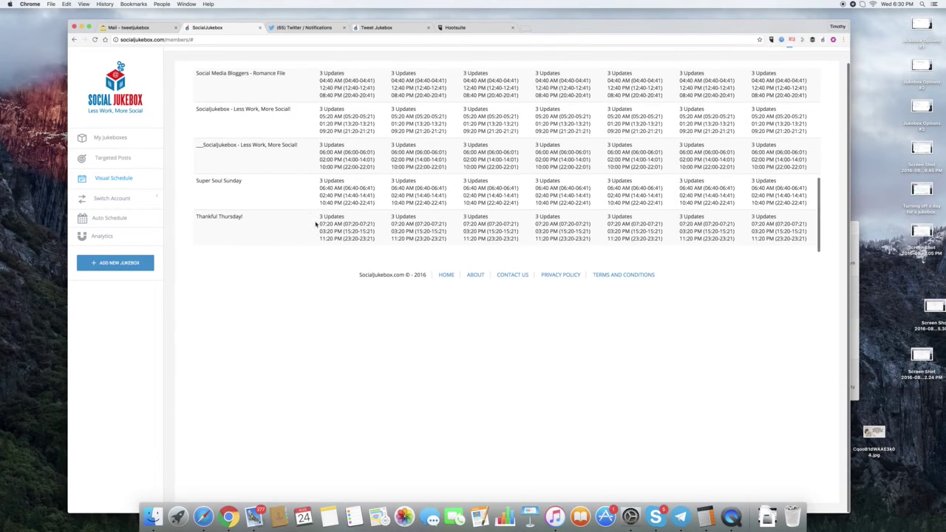
scroll(316, 224, "up", 5)
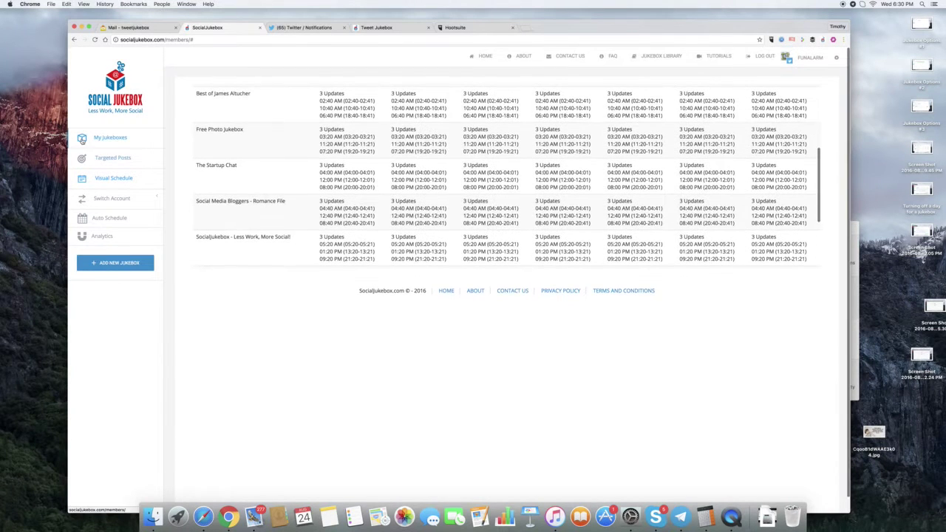
Step: Start a new auto schedule with all jukeboxes selected and only Monday, Wednesday and Friday enabled
left_click(111, 139)
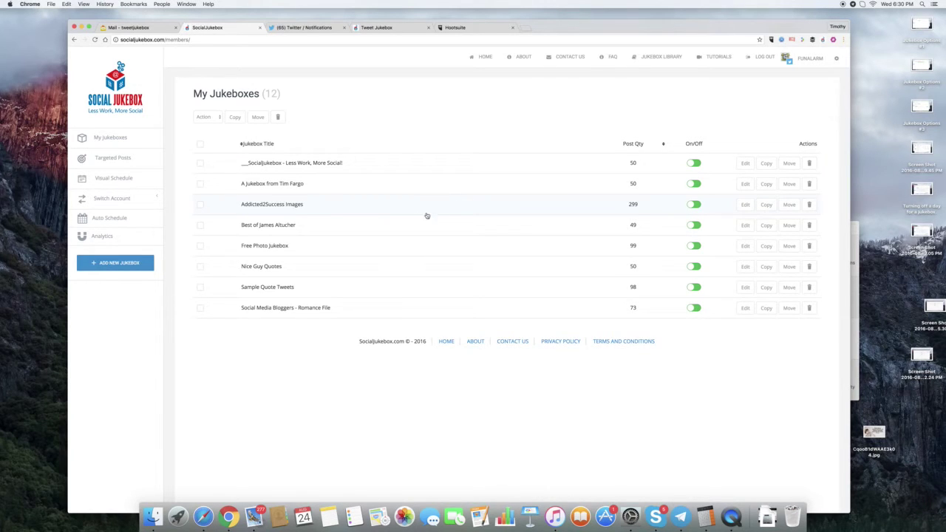
left_click(121, 222)
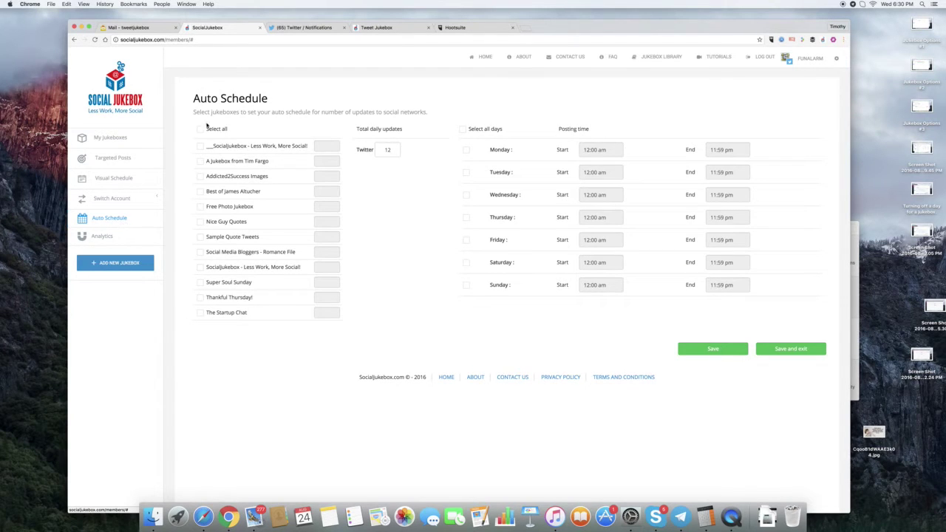
left_click(200, 131)
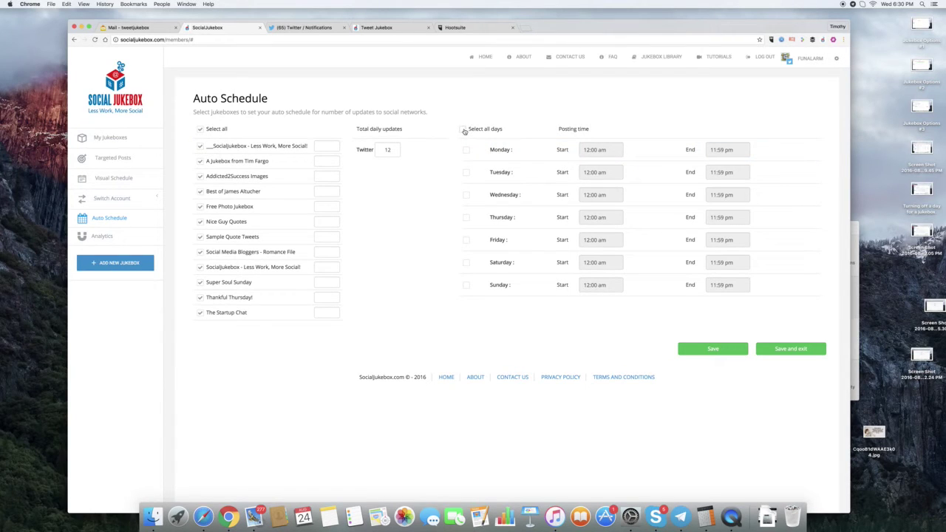
left_click(466, 152)
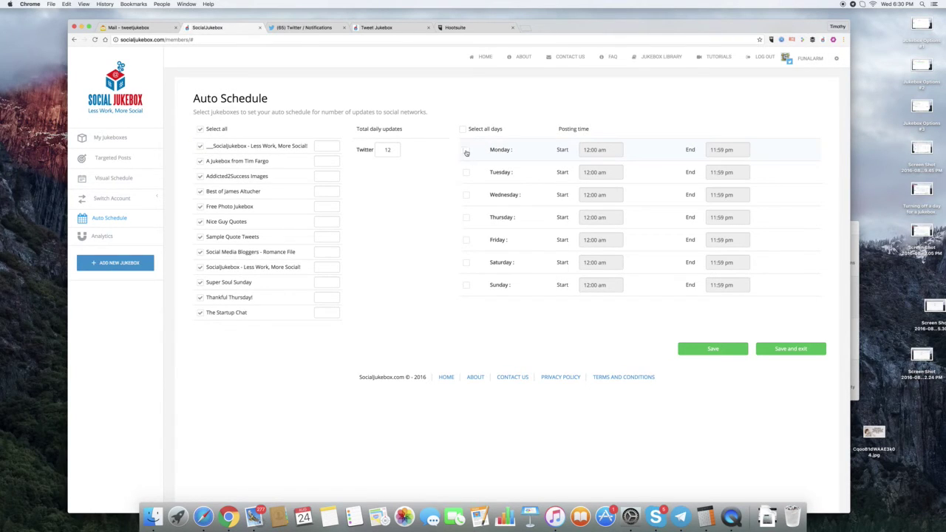
left_click(466, 195)
left_click(465, 240)
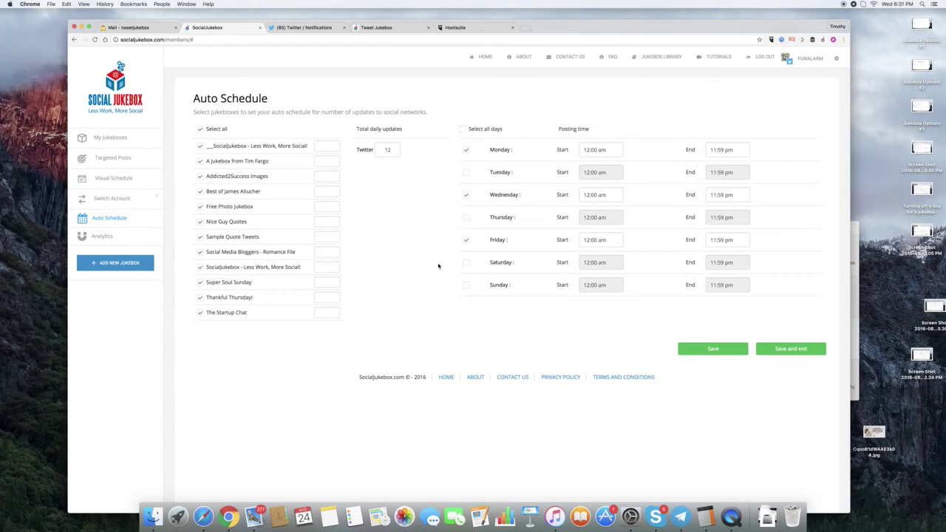
Step: Set the daily updates of the first six jukeboxes, in list order through Nice Guy Quotes, to 1, 2, 3, 4, 5 and 6
left_click(327, 148)
type("1")
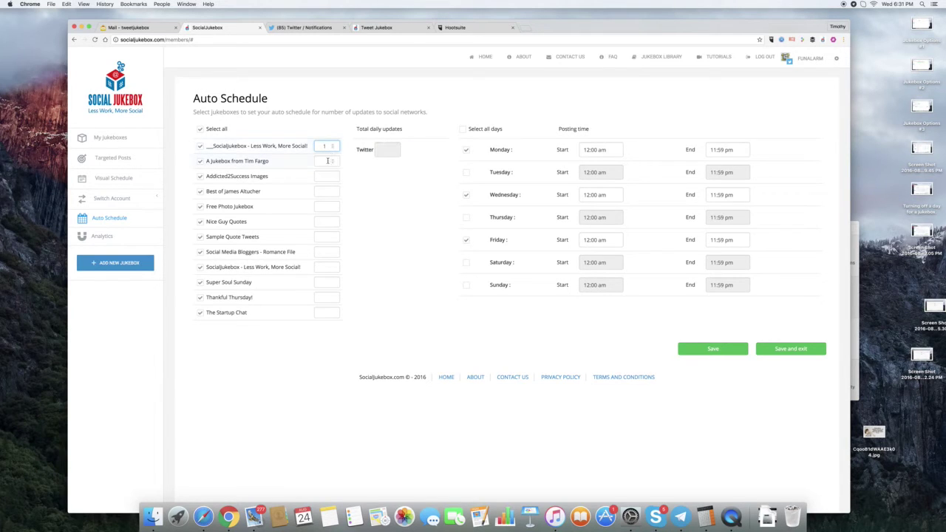
left_click(334, 162)
type("2")
left_click(328, 174)
type("3")
left_click(319, 193)
type("4")
left_click(327, 207)
type("5")
left_click(332, 223)
type("6")
Step: Set the daily updates from Sample Quote Tweets through The Startup Chat to 7, 8, 9, 10, 11 and 12, and save the schedule
left_click(326, 237)
type("7")
left_click(326, 251)
type("8")
left_click(323, 269)
type("9")
left_click(325, 280)
type("10")
left_click(328, 297)
type("11")
left_click(325, 313)
type("12")
left_click(711, 352)
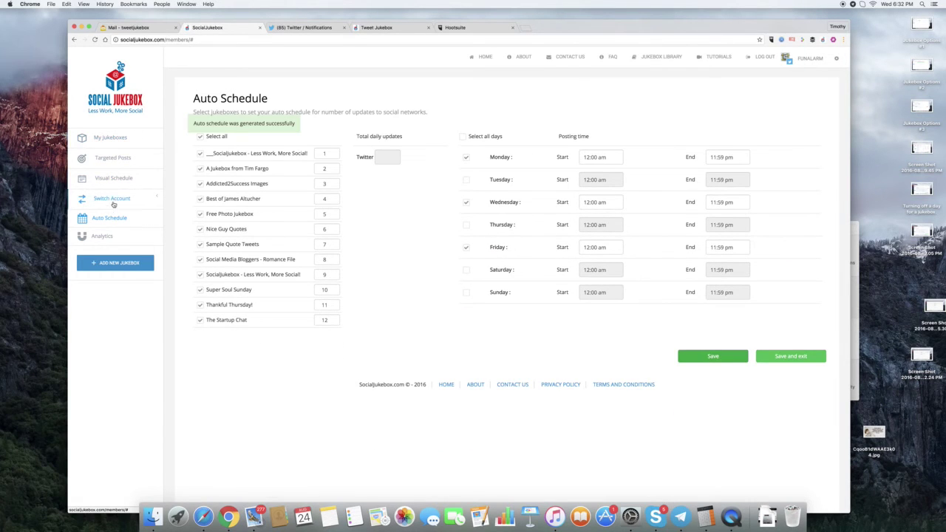
Step: Examine the Visual Schedule to compare each jukebox's Monday, Wednesday and Friday update times with those of the other days
left_click(109, 179)
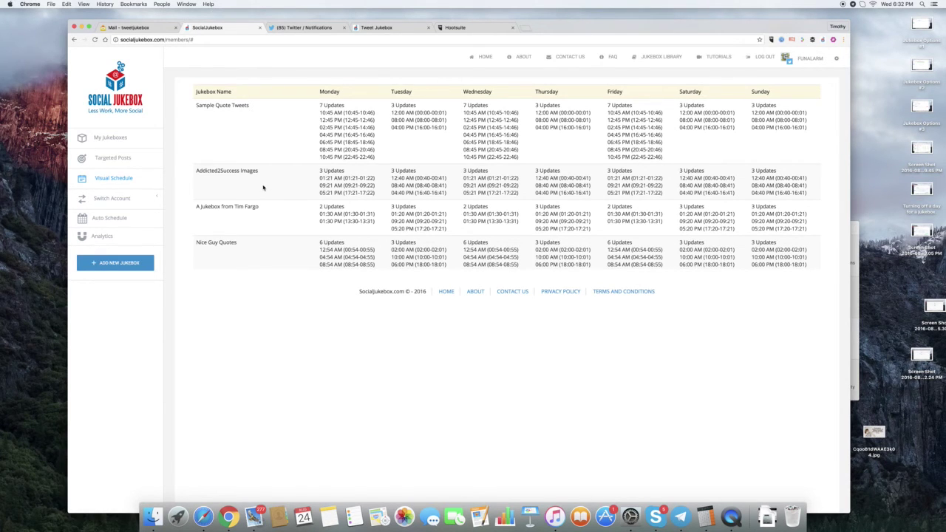
scroll(262, 188, "down", 5)
scroll(263, 187, "down", 5)
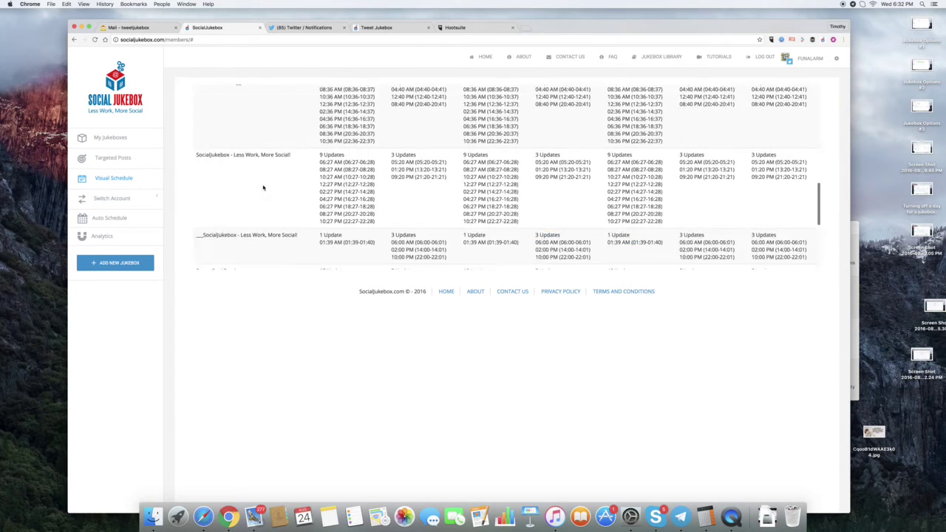
scroll(262, 188, "up", 5)
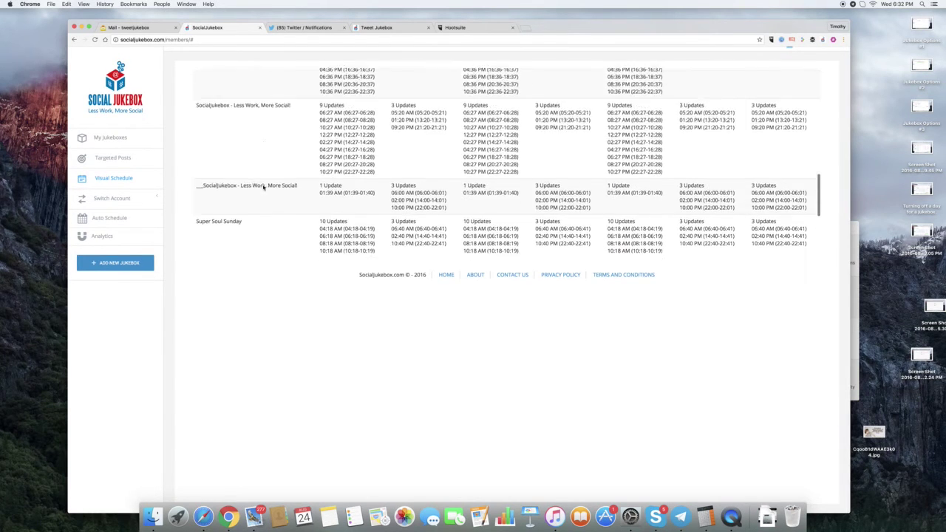
scroll(264, 188, "down", 4)
scroll(266, 187, "up", 6)
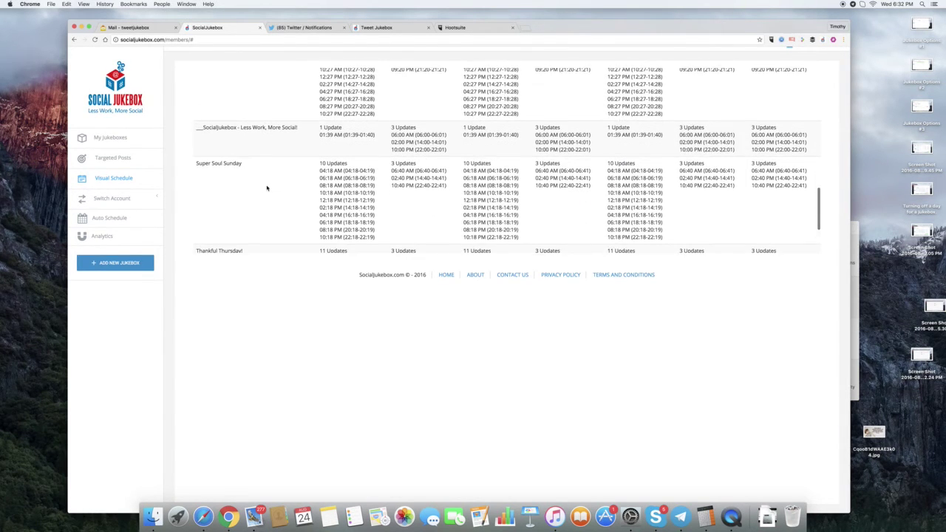
scroll(267, 188, "up", 10)
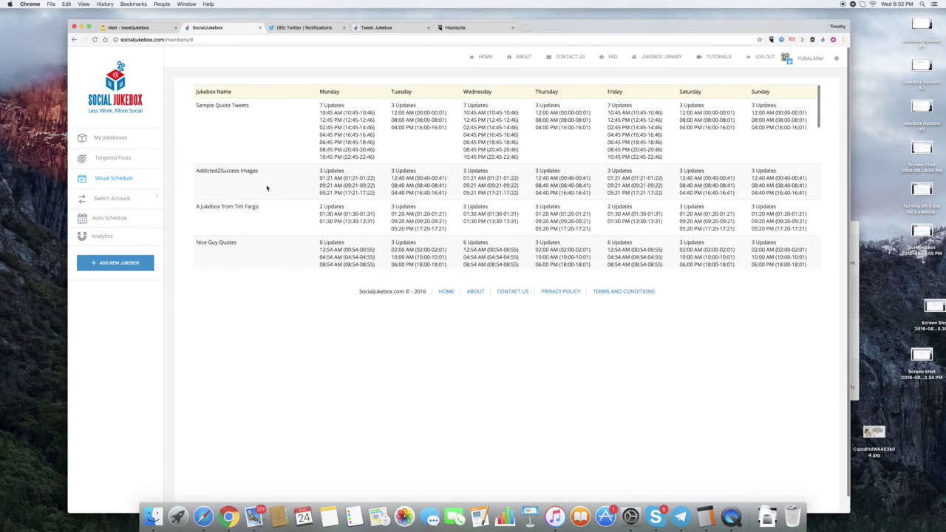
scroll(267, 187, "down", 8)
scroll(267, 187, "down", 8)
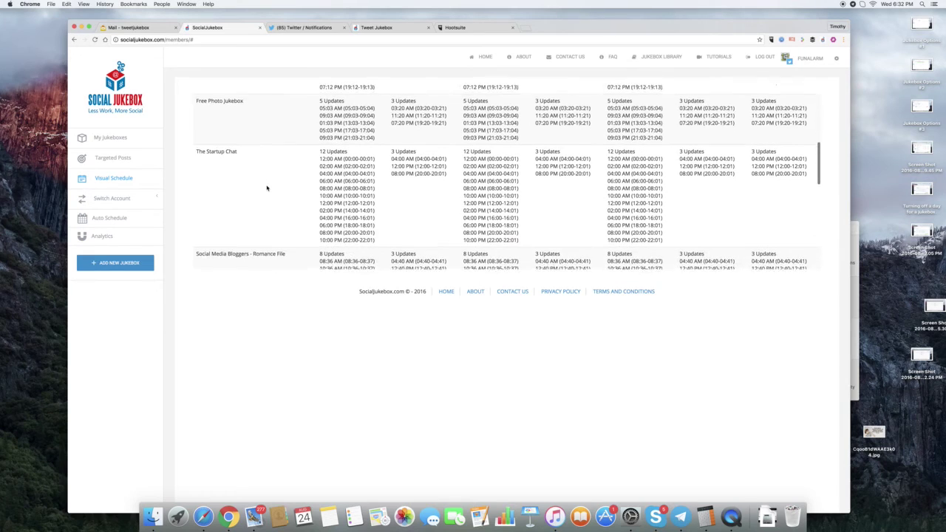
scroll(267, 188, "down", 4)
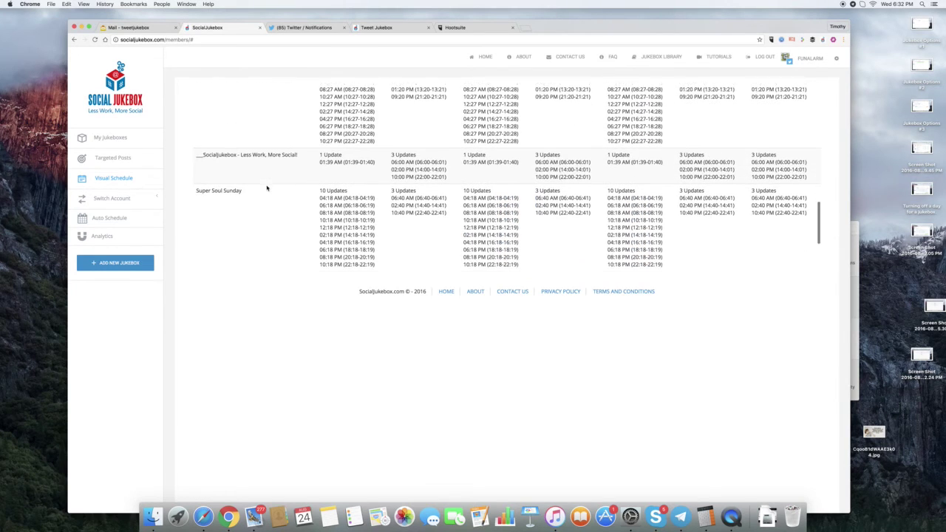
scroll(267, 188, "up", 8)
scroll(267, 187, "up", 10)
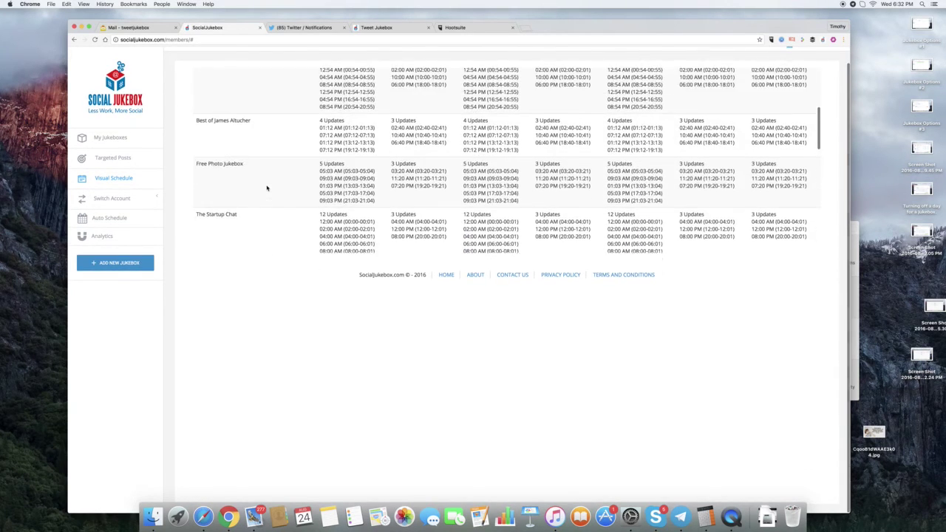
scroll(266, 188, "down", 2)
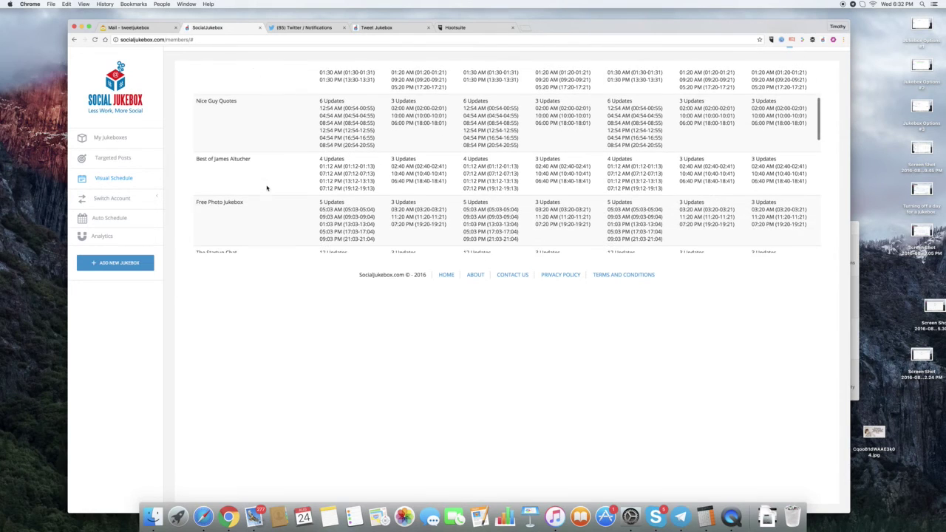
scroll(267, 188, "up", 10)
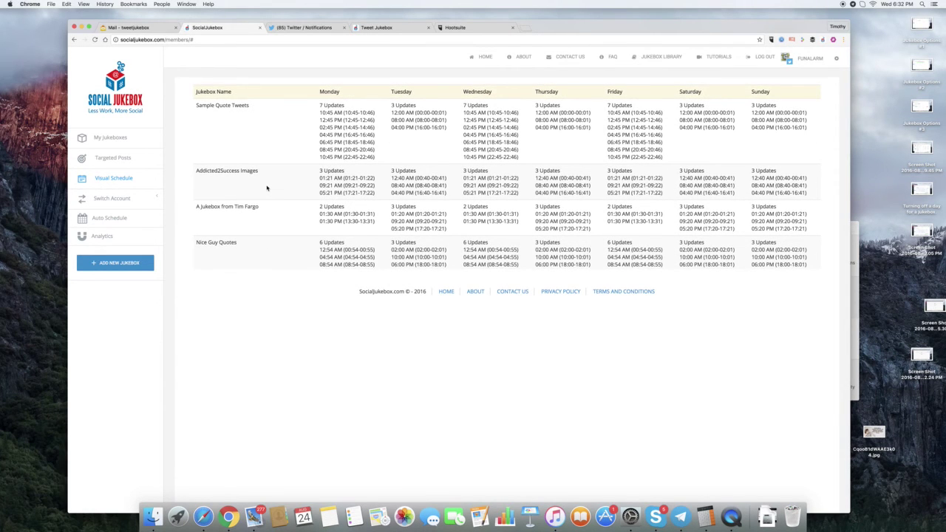